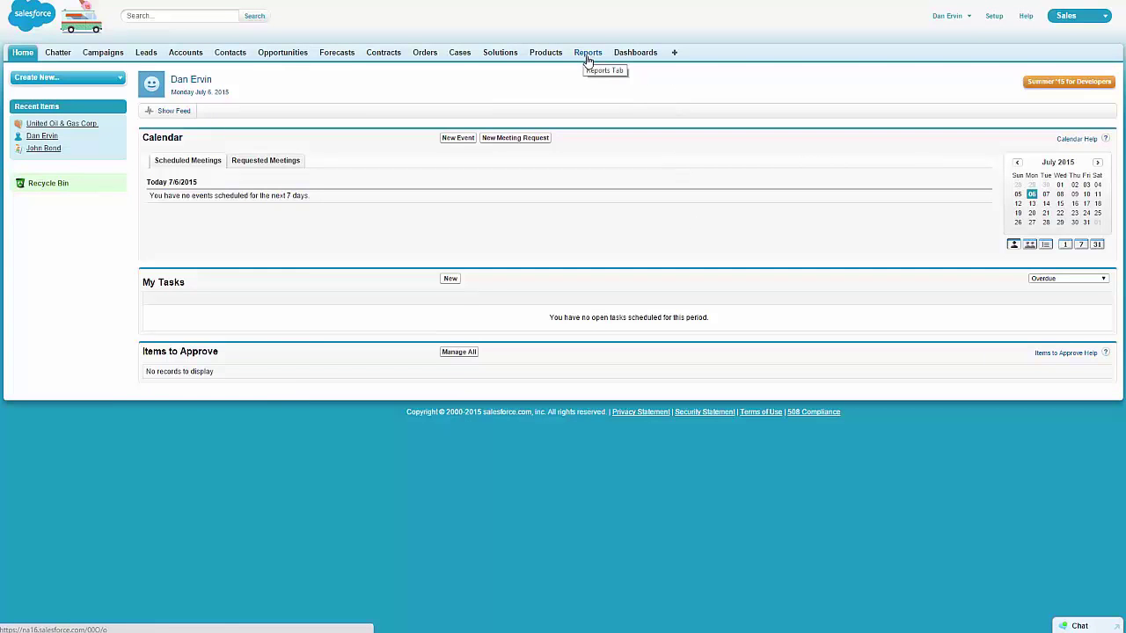
- Create a new report using the Accounts report type from the Accounts & Contacts category
left_click(675, 53)
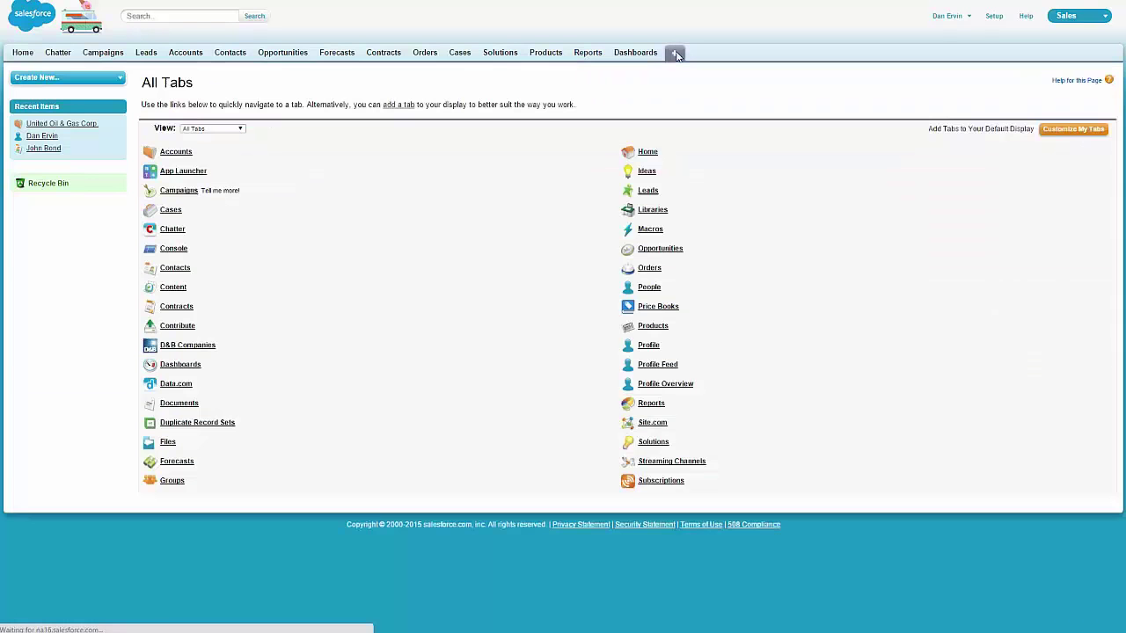
left_click(648, 406)
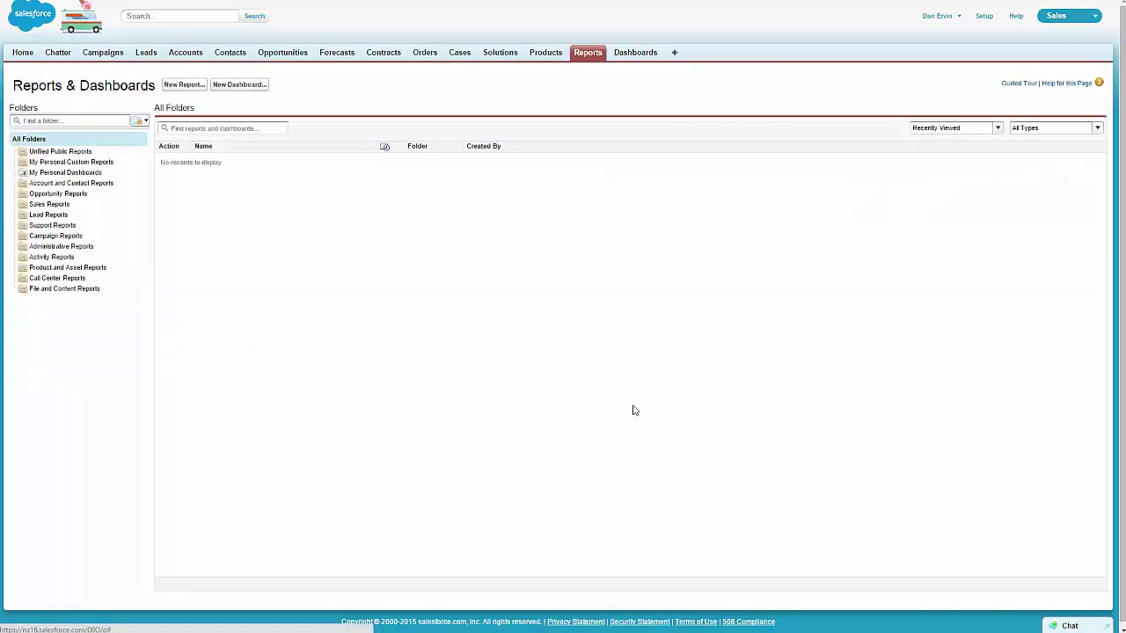
left_click(195, 92)
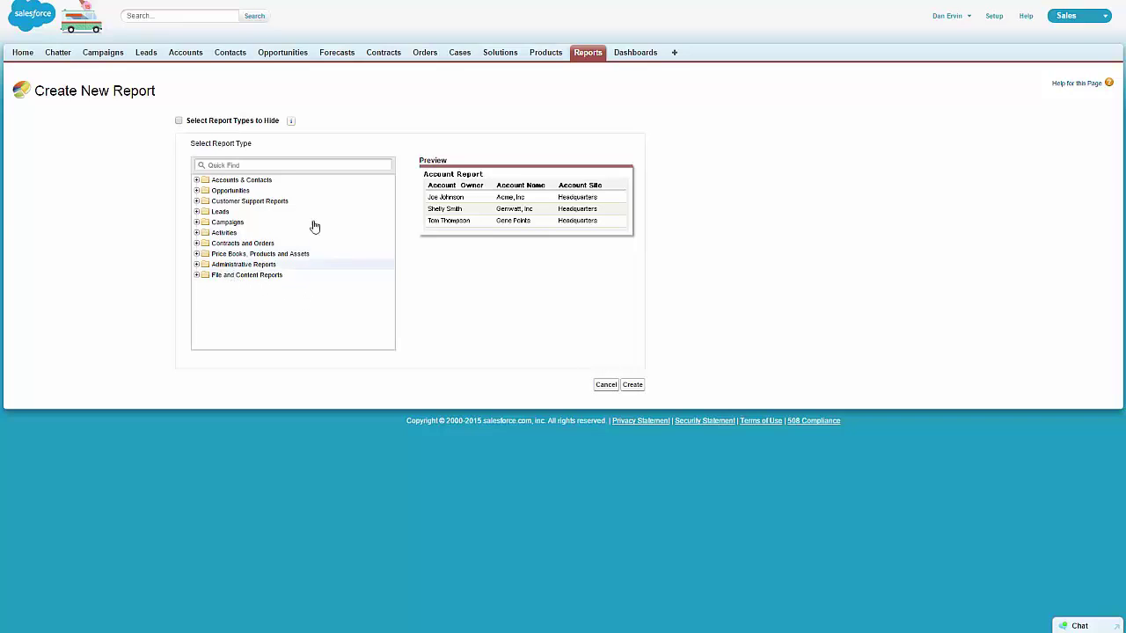
left_click(197, 180)
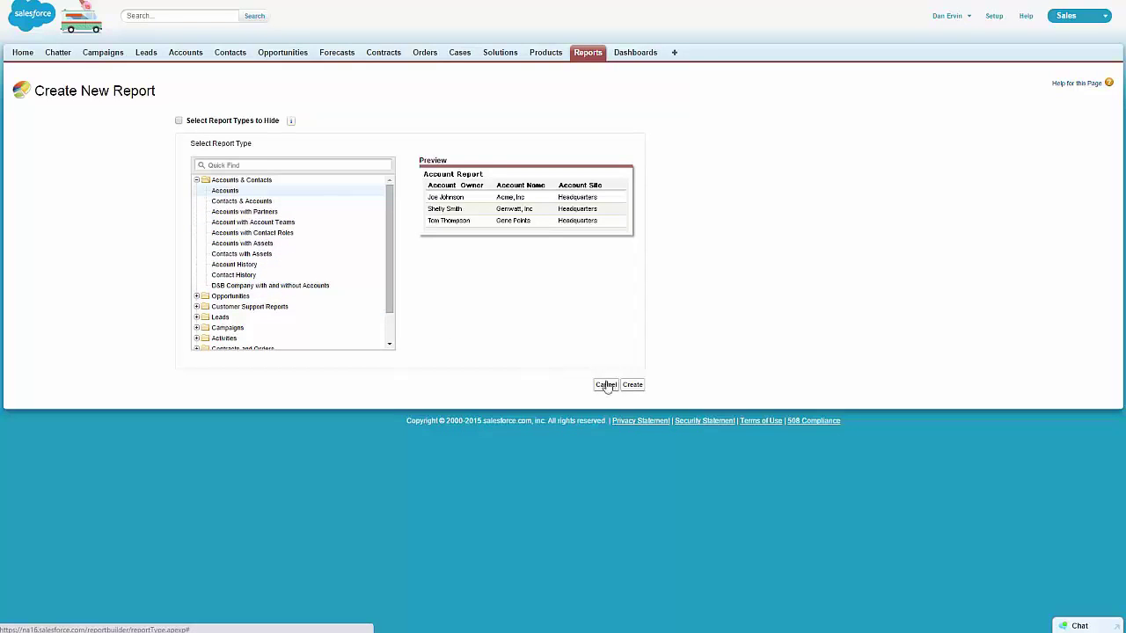
left_click(632, 385)
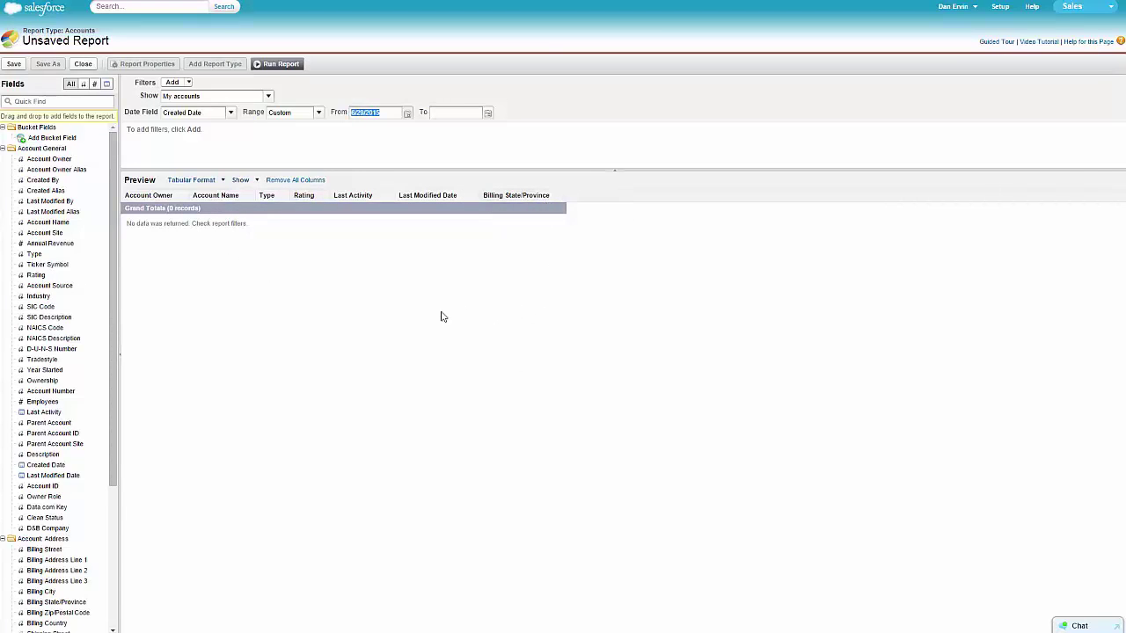
- Add a Created By column between Last Activity and Last Modified Date, and remove the Billing State/Province column
left_click_drag(115, 257, 130, 222)
left_click(53, 102)
type("created")
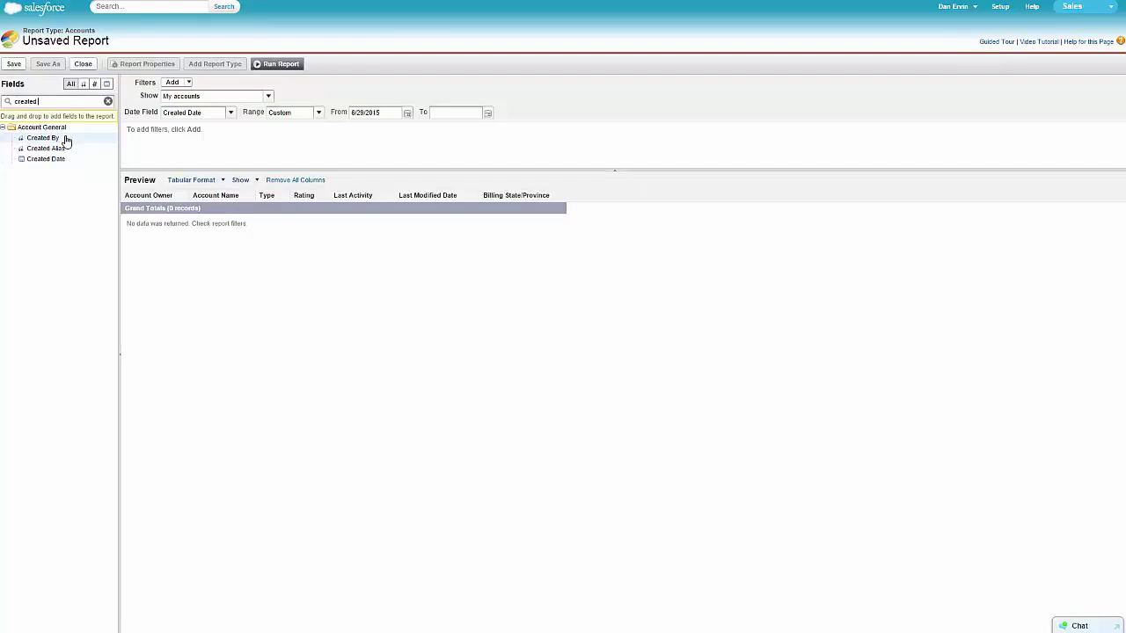
left_click_drag(66, 141, 554, 203)
left_click_drag(554, 203, 555, 203)
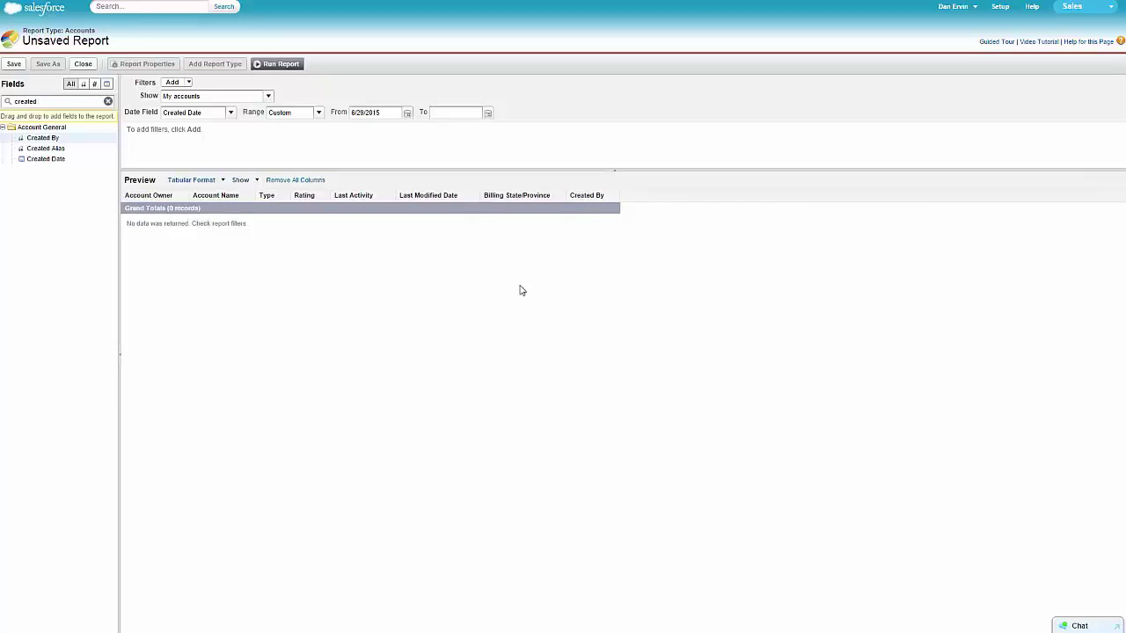
left_click_drag(578, 197, 426, 199)
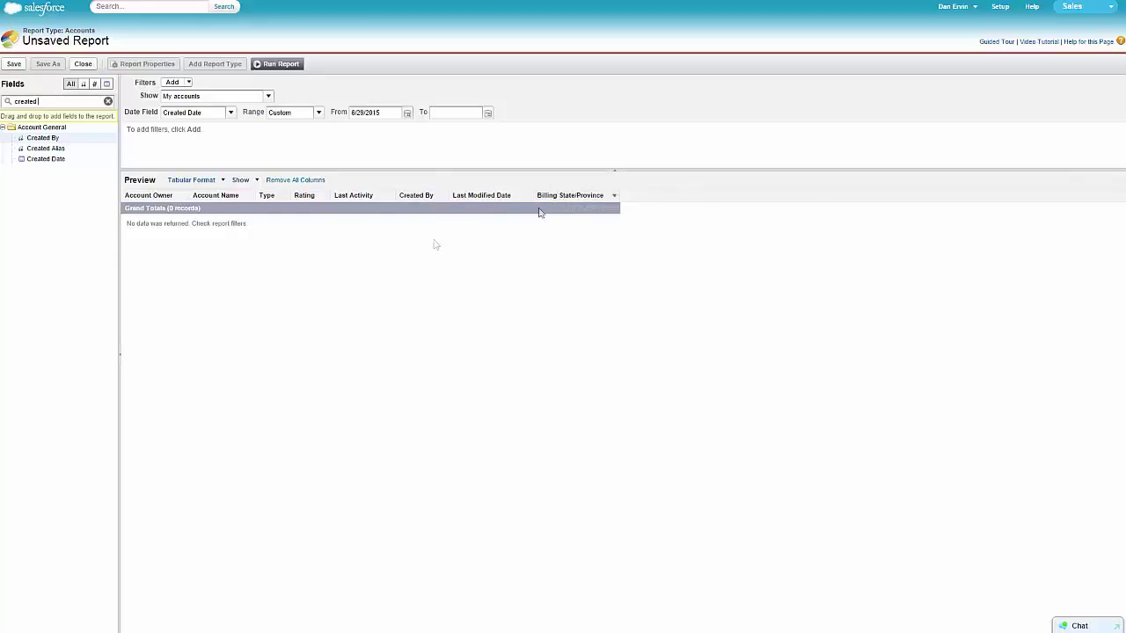
left_click_drag(539, 212, 95, 233)
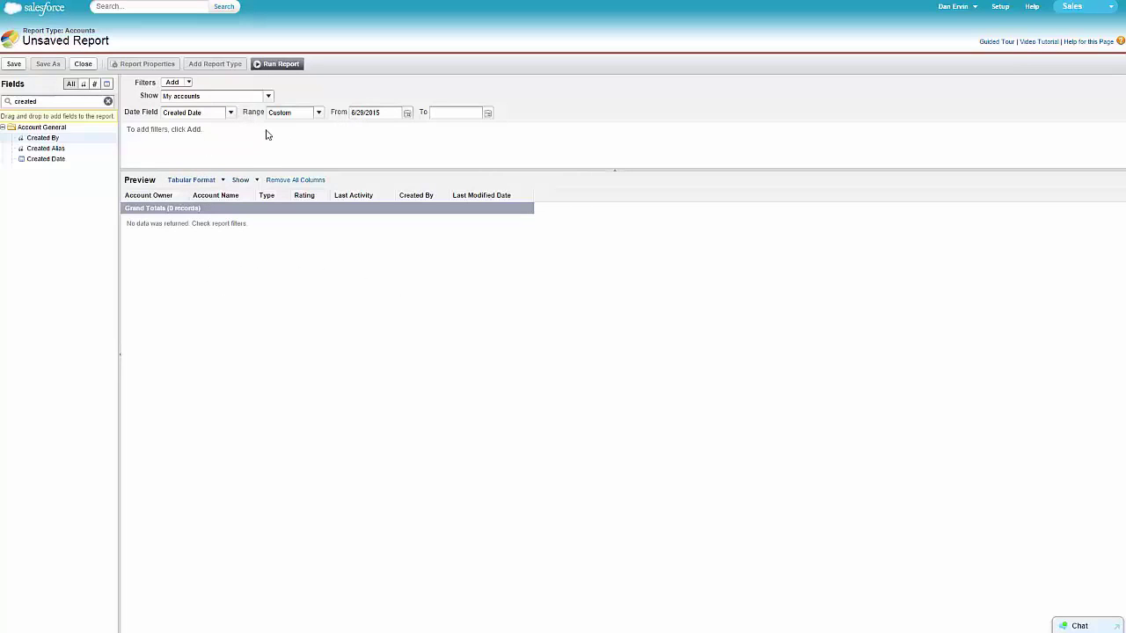
- Set the report to show All accounts with a Created Date range of All Time
left_click(269, 100)
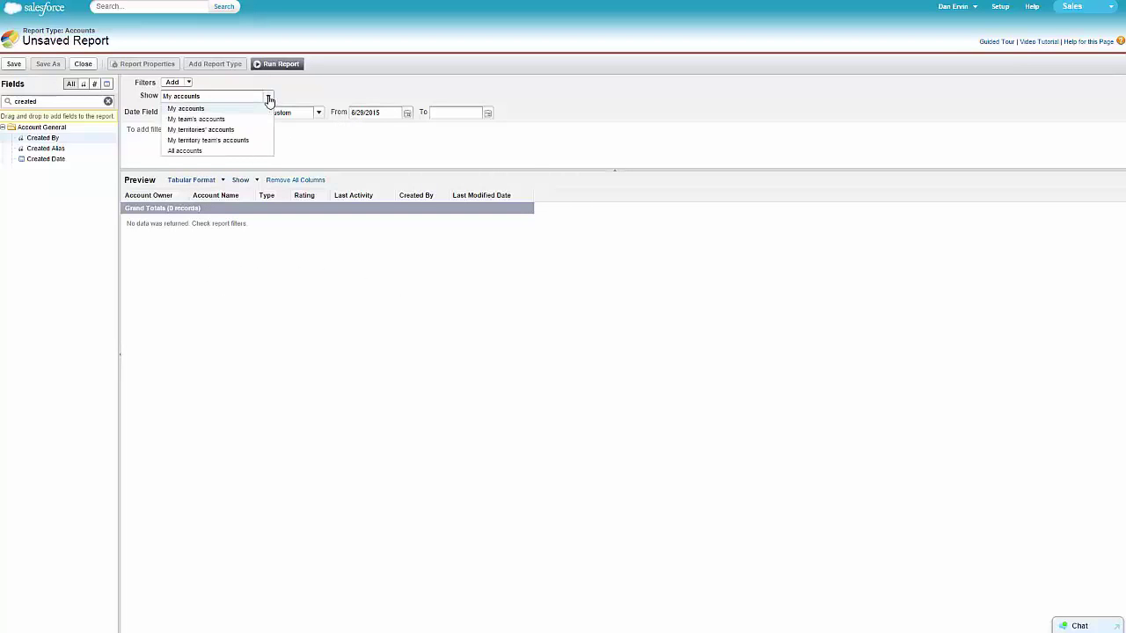
left_click(201, 154)
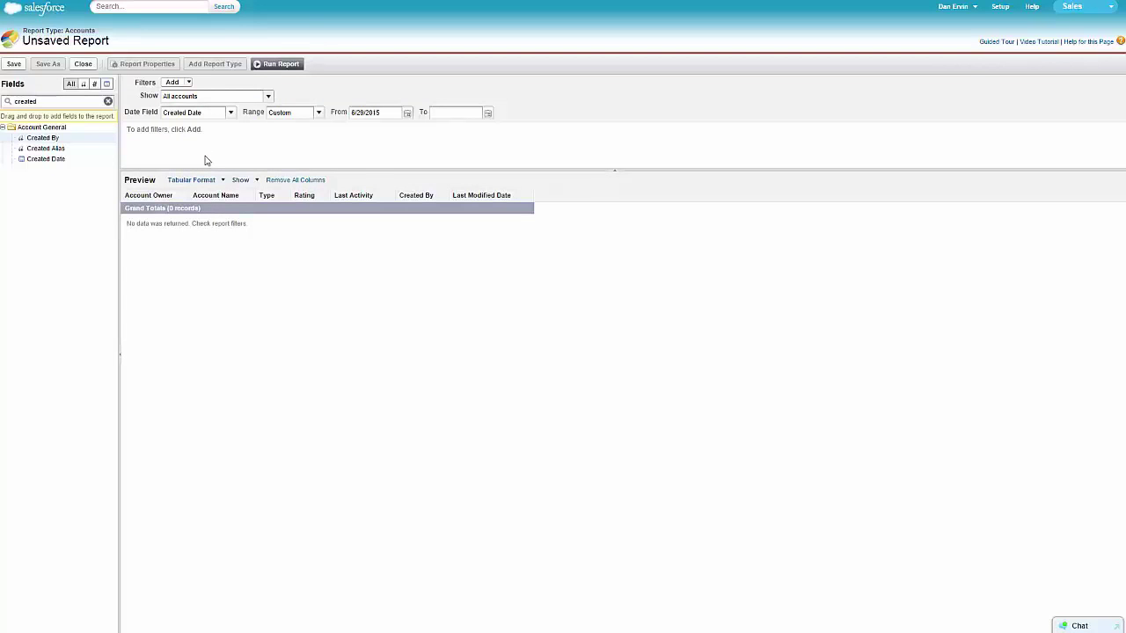
left_click(317, 114)
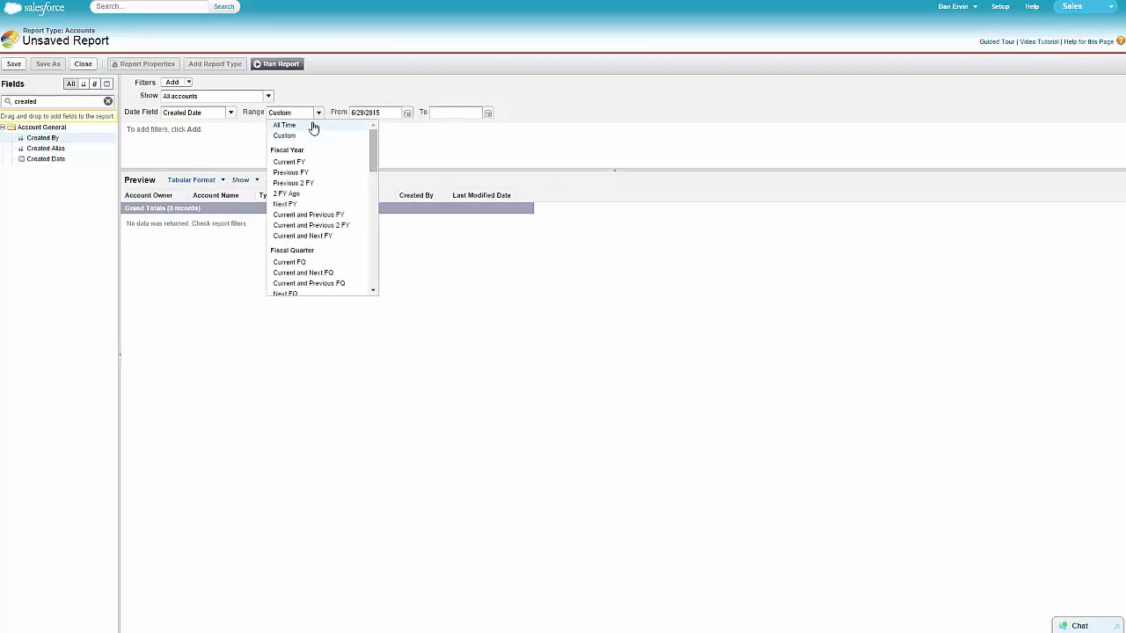
left_click(314, 126)
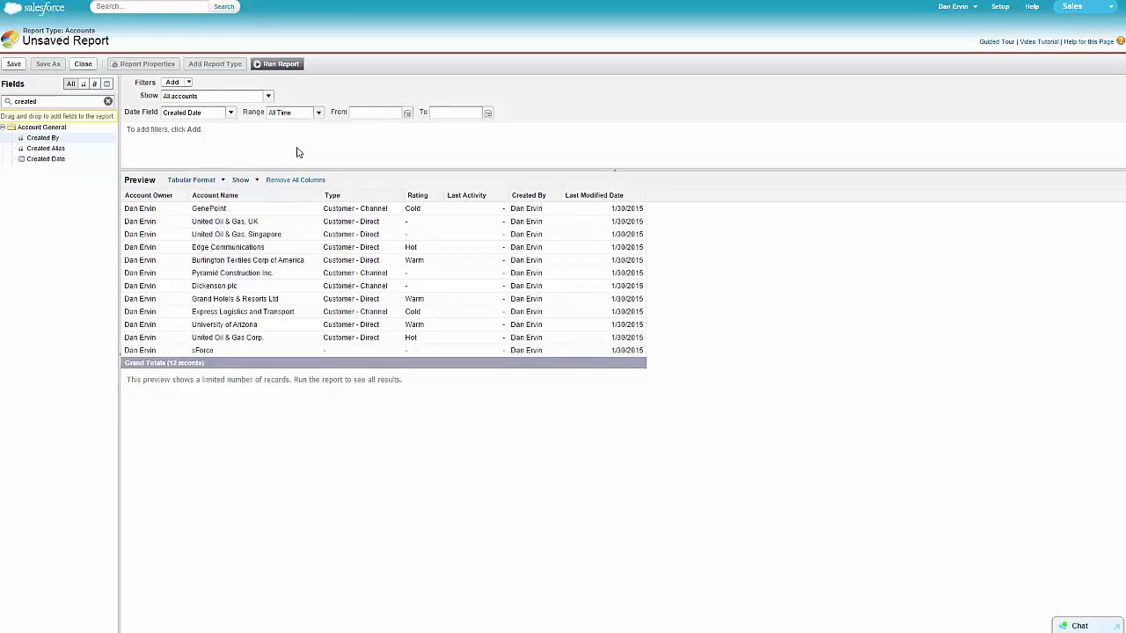
- Add a report filter requiring that Account Name contains "a"
left_click(108, 102)
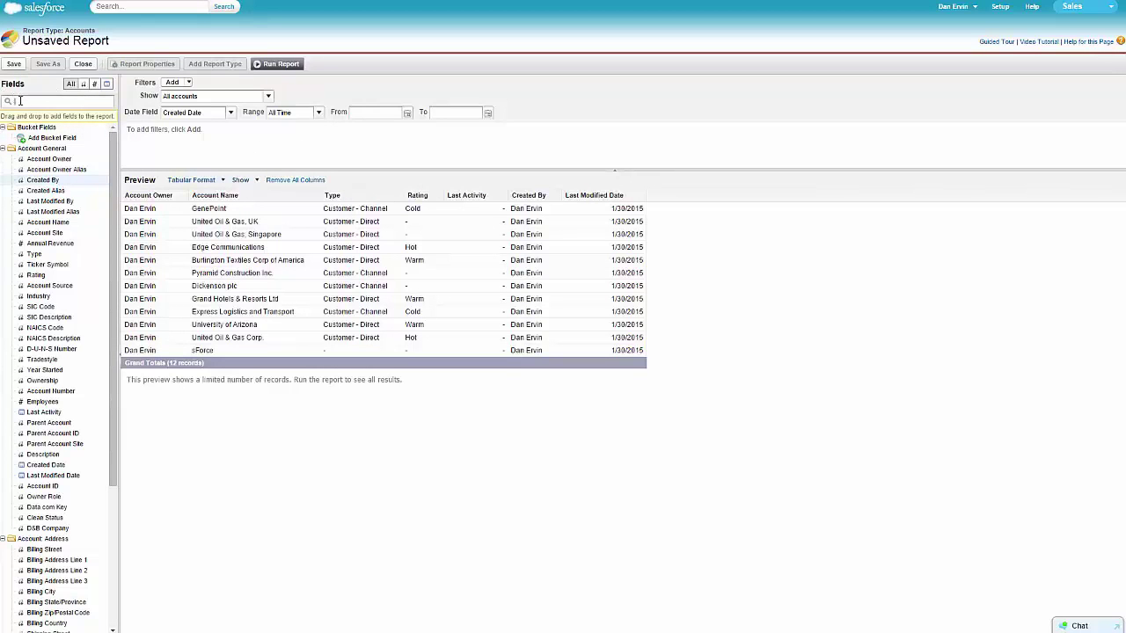
type("name")
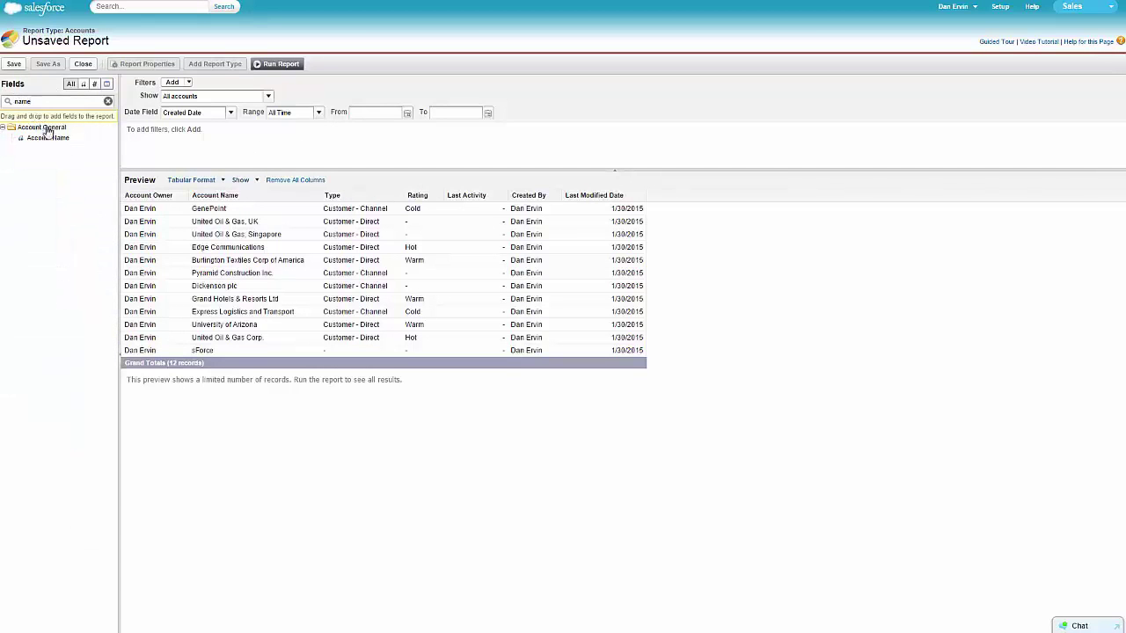
left_click_drag(48, 138, 269, 138)
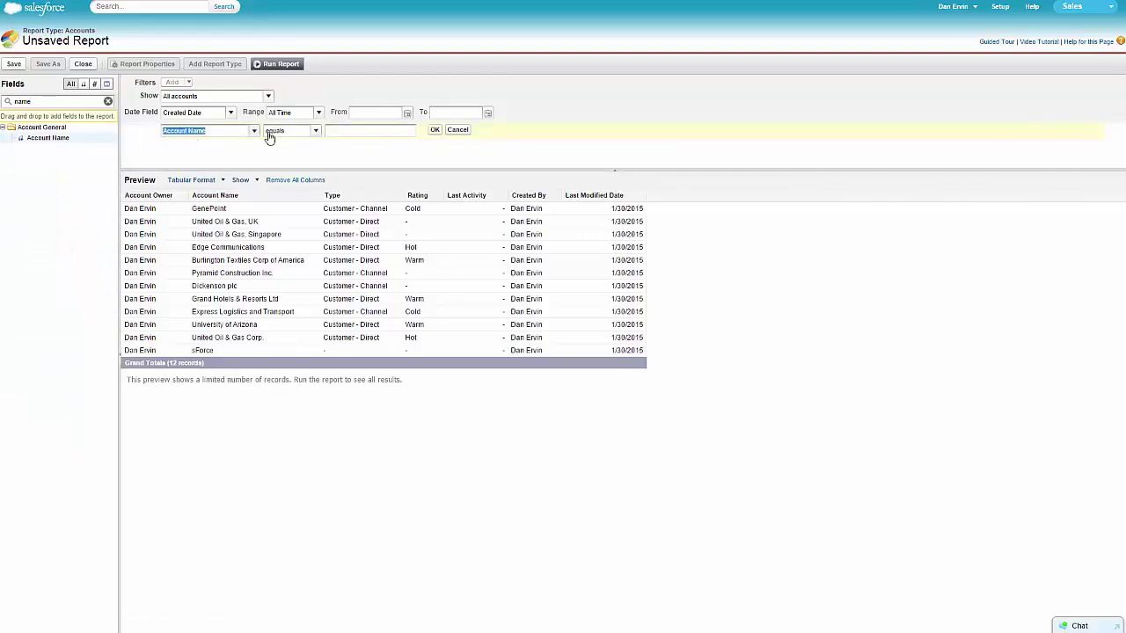
left_click(313, 132)
left_click(307, 207)
left_click(343, 131)
type("a")
left_click(437, 130)
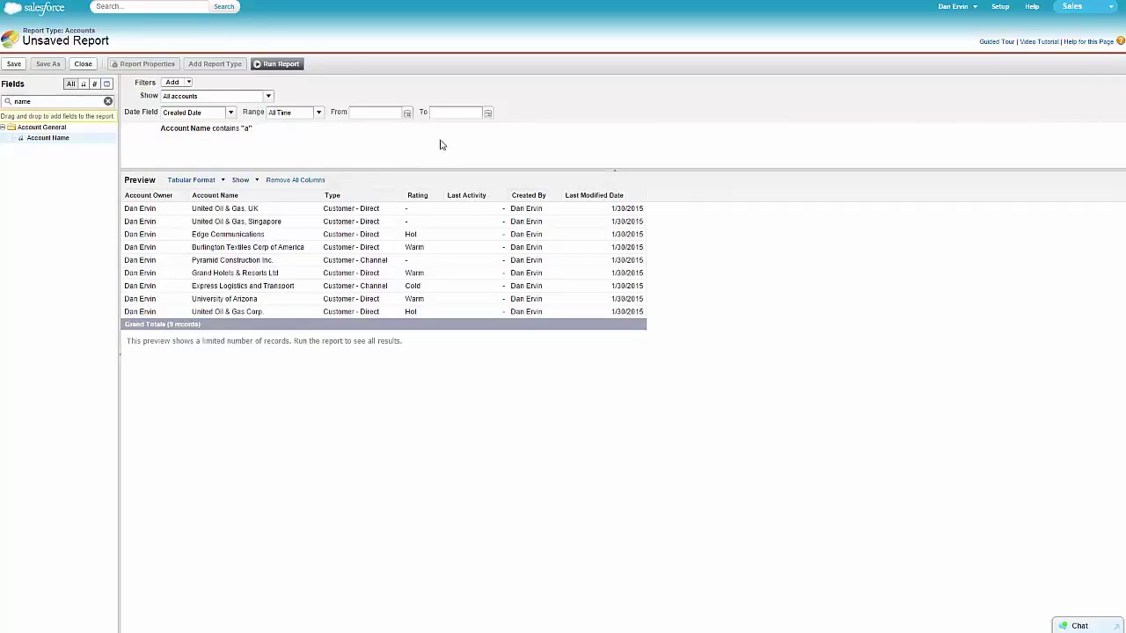
- Change the report to Summary format and group its records by Type, with Rating as the second-level grouping
left_click(220, 181)
left_click(240, 180)
left_click(221, 180)
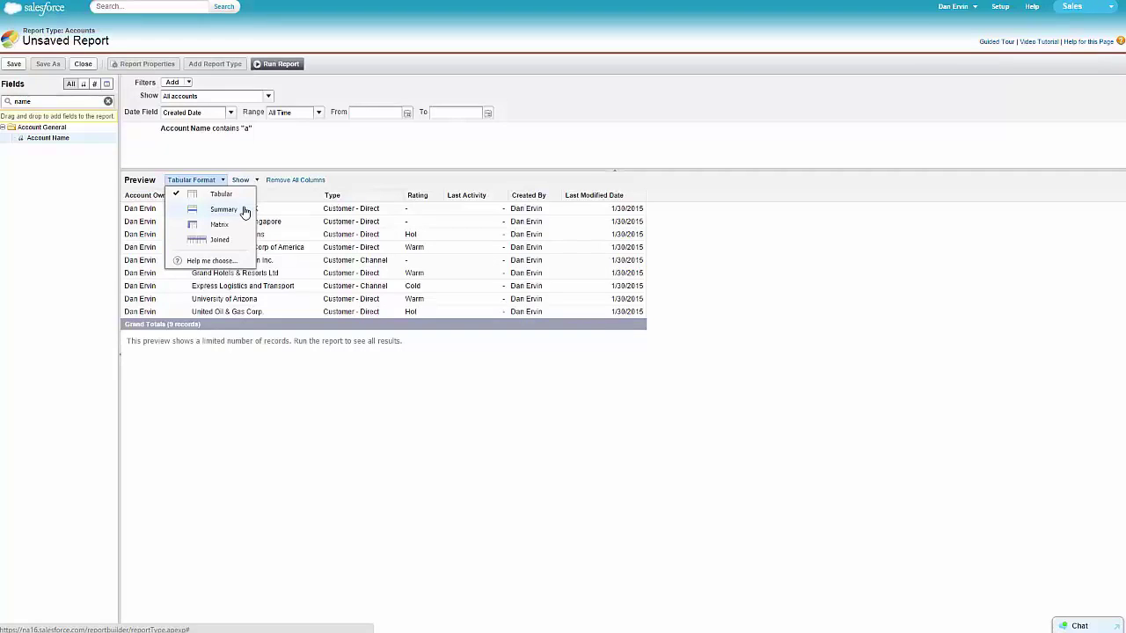
left_click(224, 210)
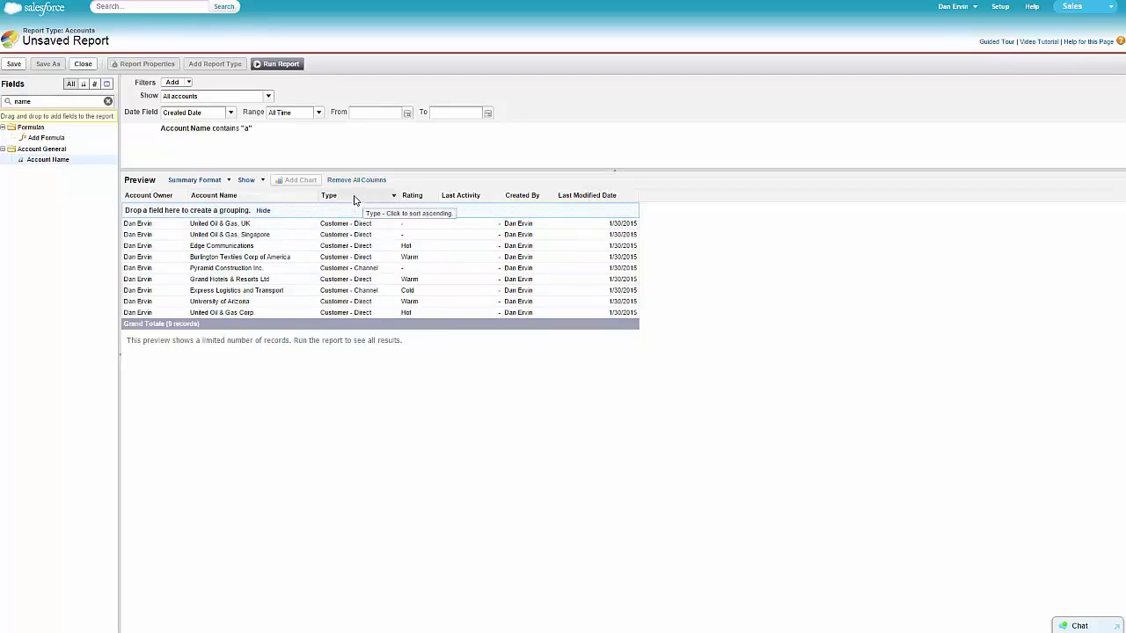
left_click_drag(354, 197, 317, 215)
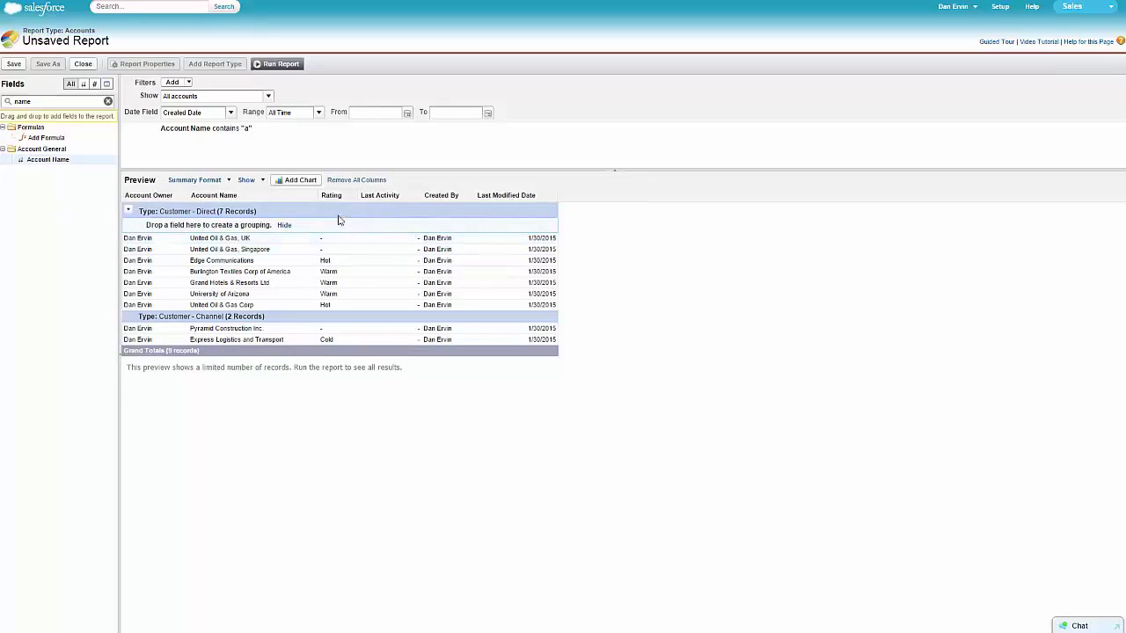
left_click_drag(332, 195, 319, 225)
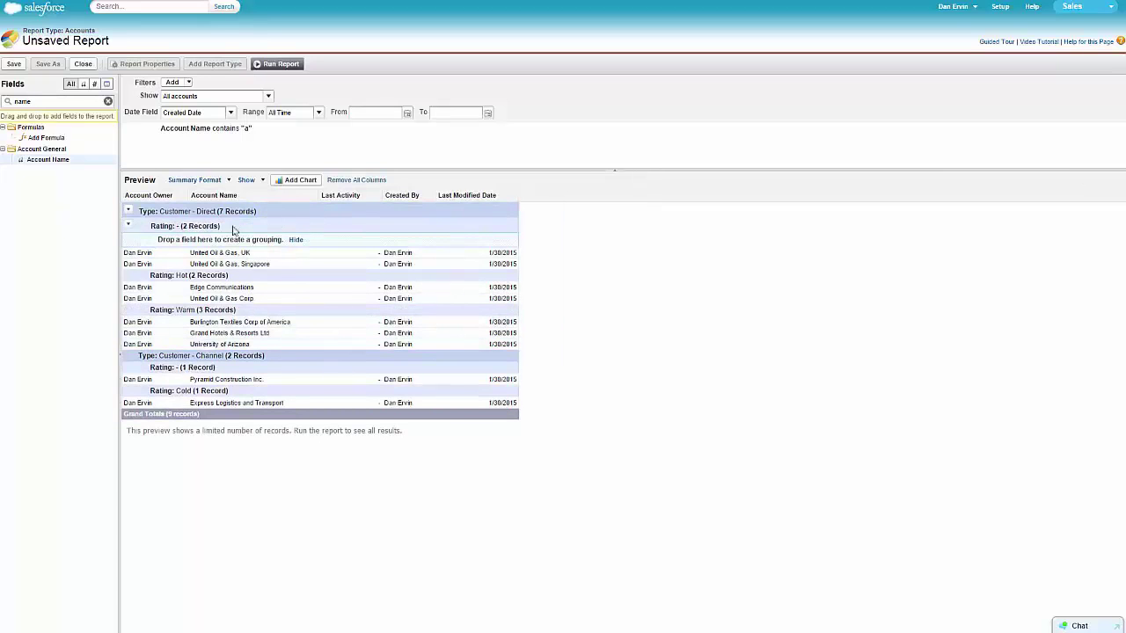
- Save the report as "Account Names with A" in the My Personal Custom Reports folder and run it
left_click(13, 65)
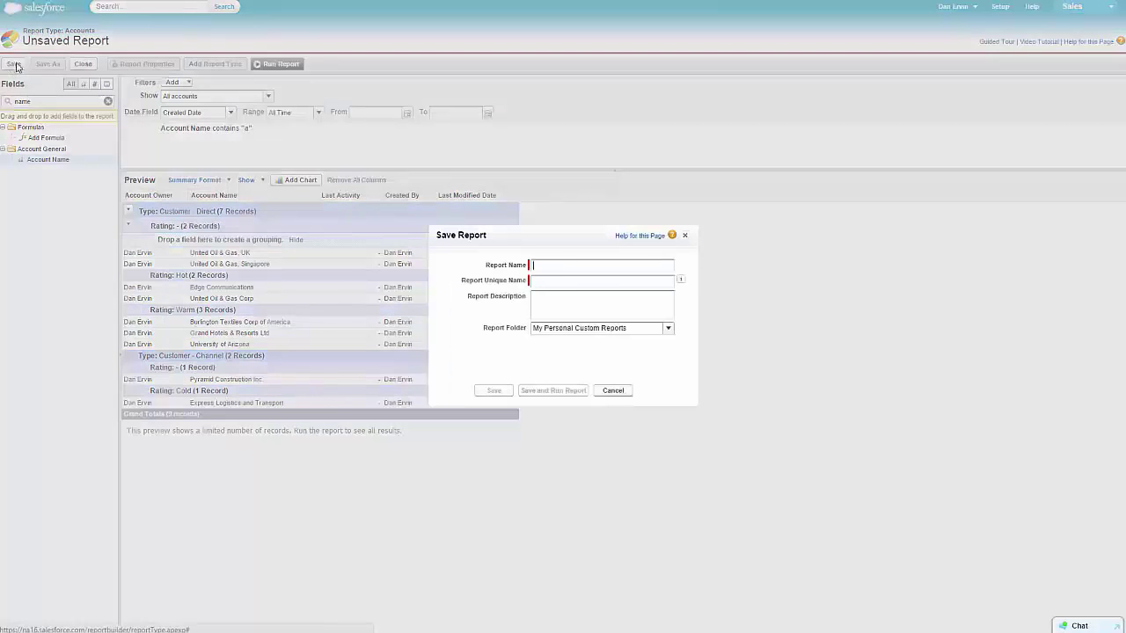
type("A")
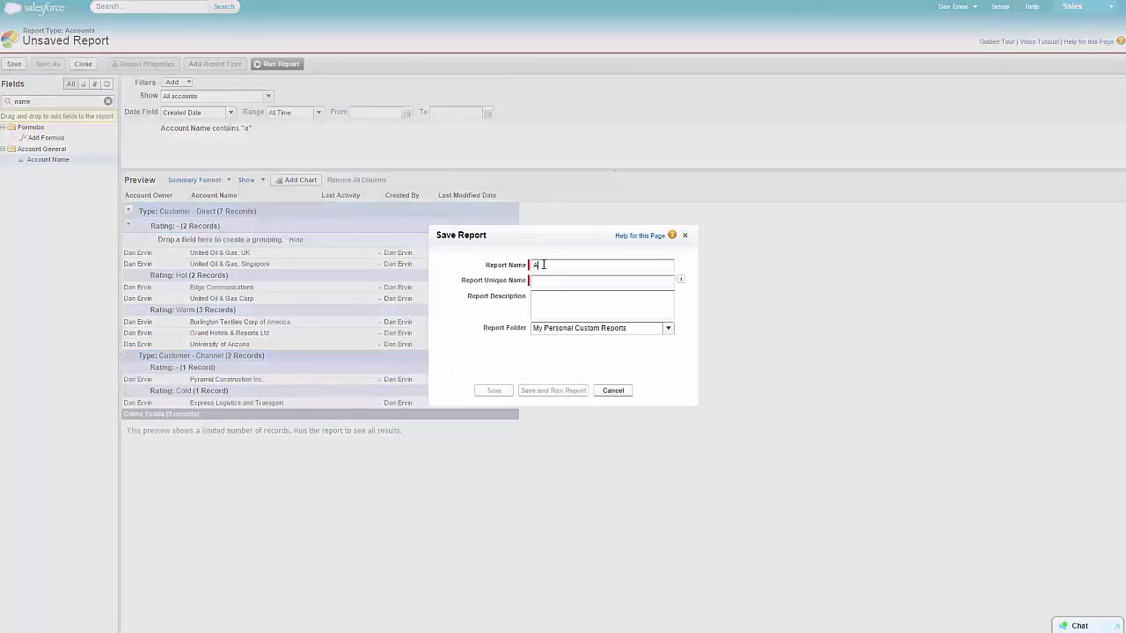
type("ccount Names with A")
left_click(561, 280)
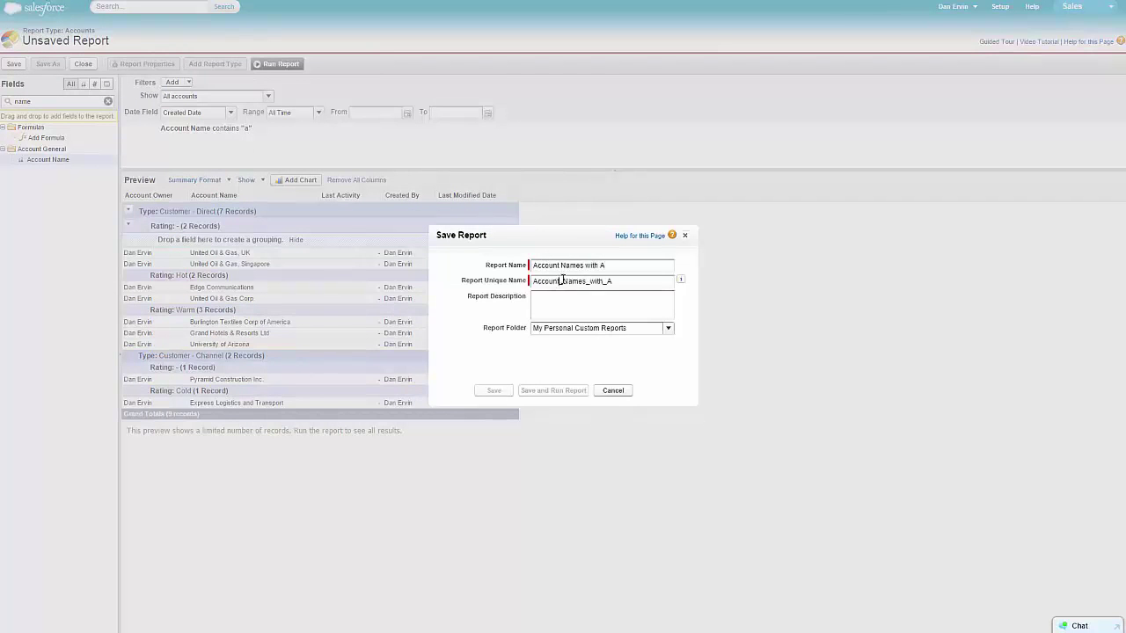
left_click(668, 329)
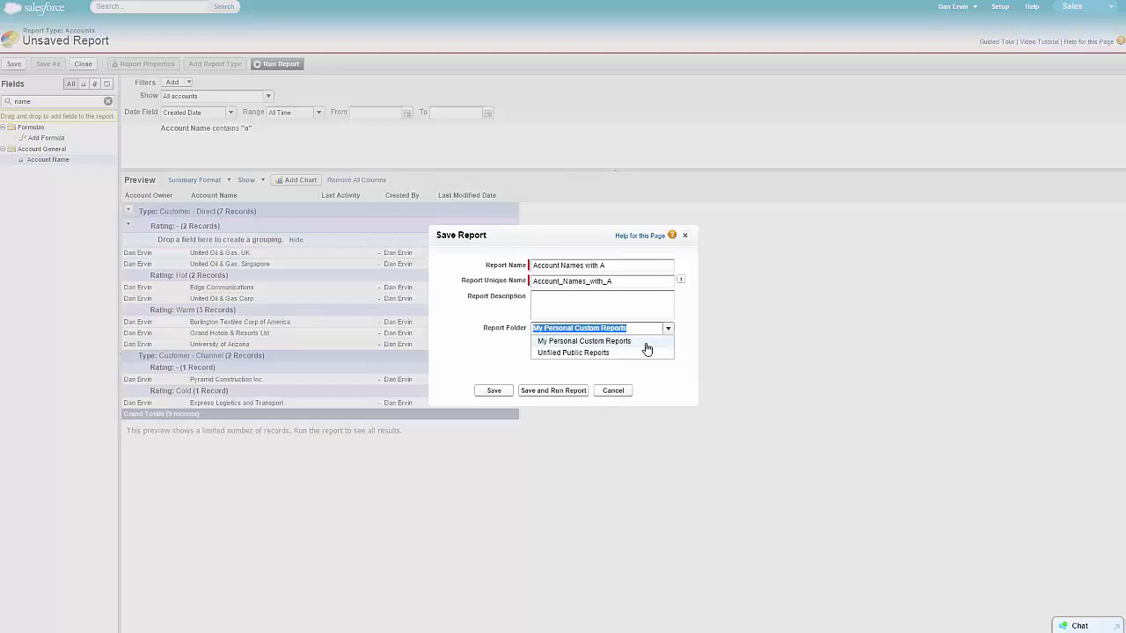
left_click(646, 347)
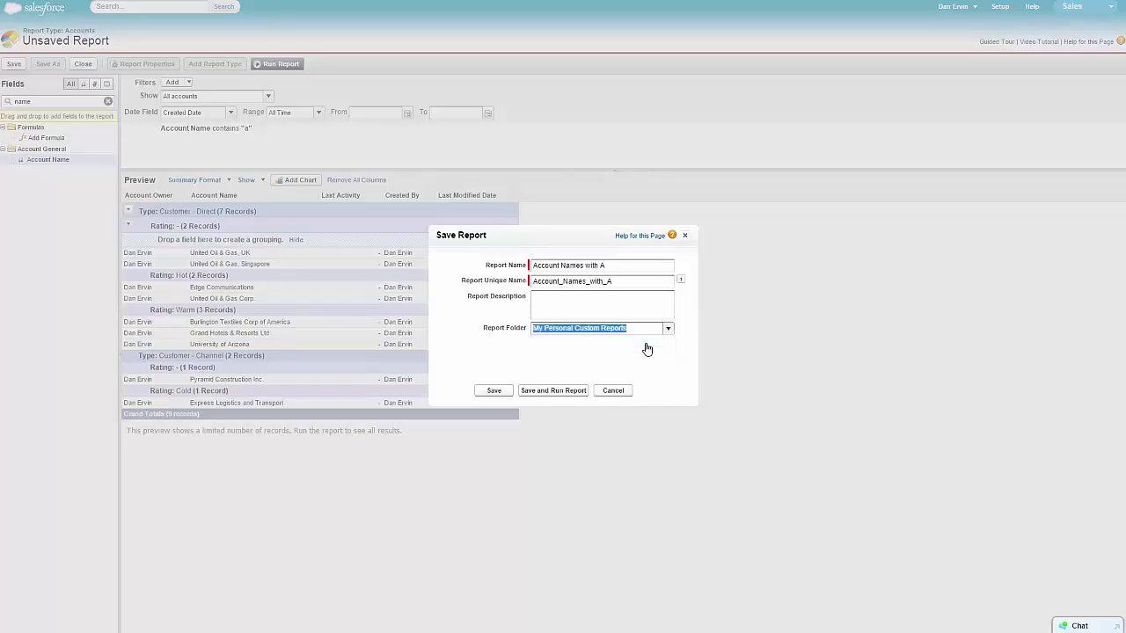
left_click(495, 392)
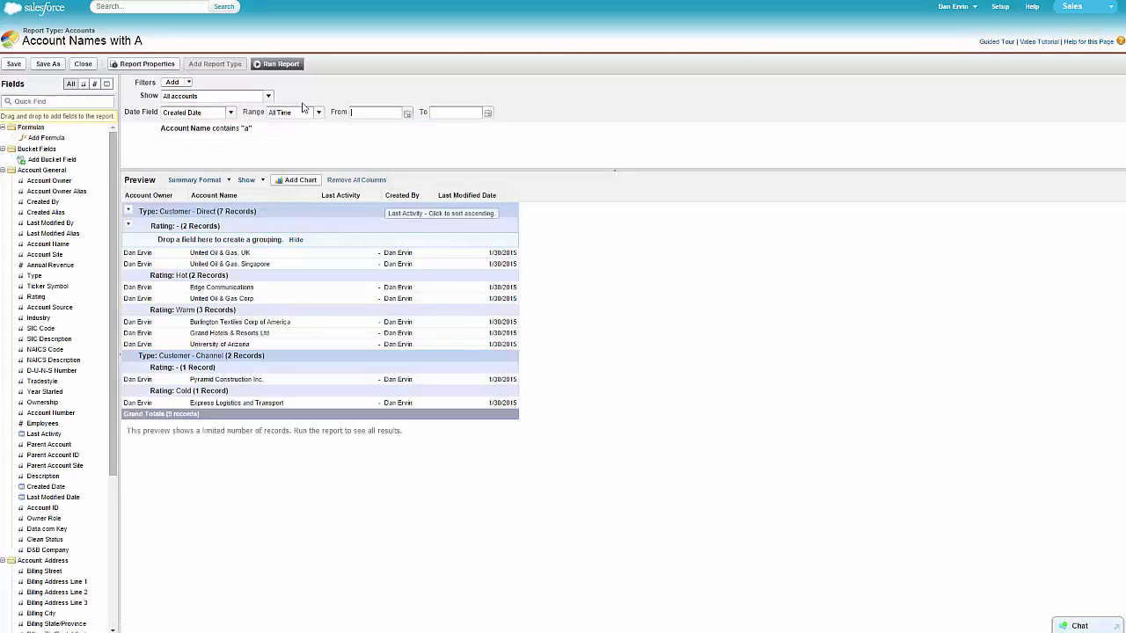
left_click(281, 63)
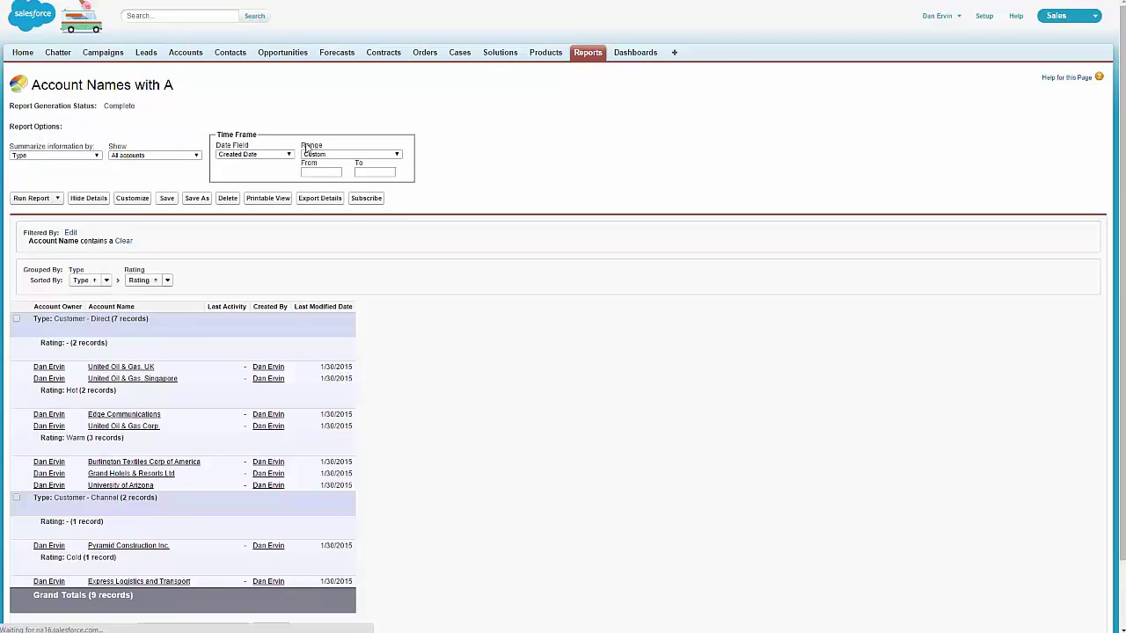